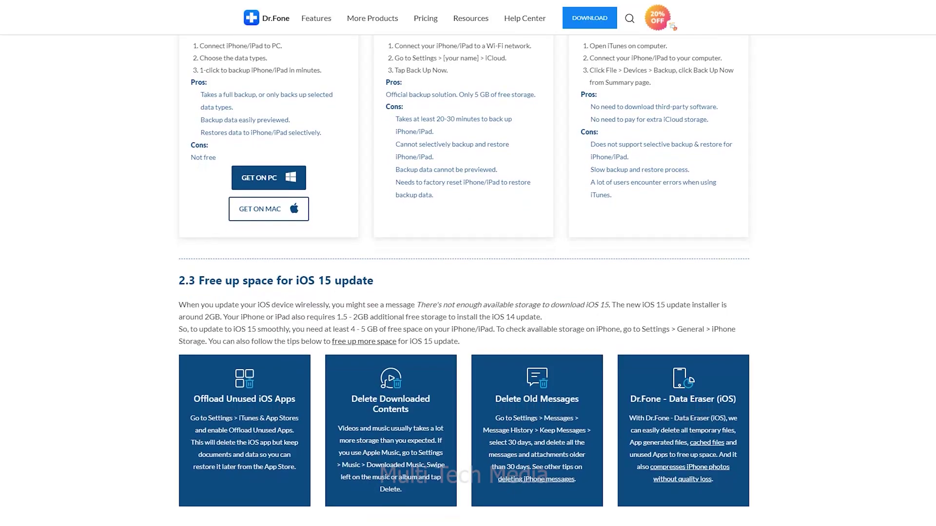
Step: Scroll past the three iOS 15 update methods down to Part 4, downgrading iOS 15 to iOS 14
scroll(468, 273, down, 1)
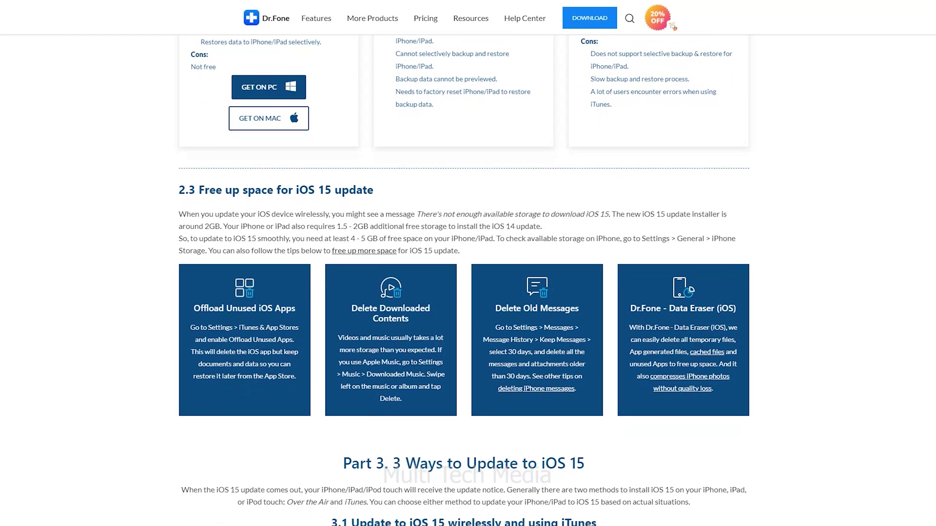
scroll(469, 273, down, 1)
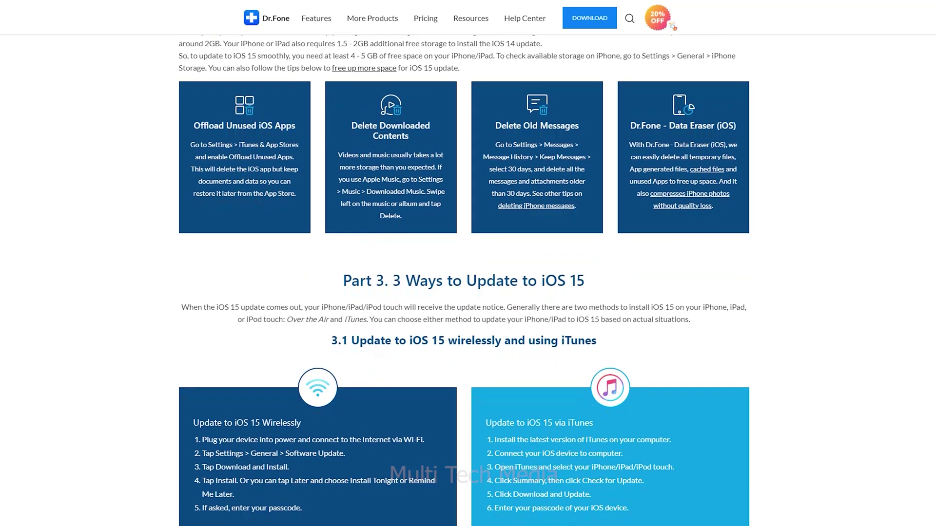
scroll(467, 273, down, 4)
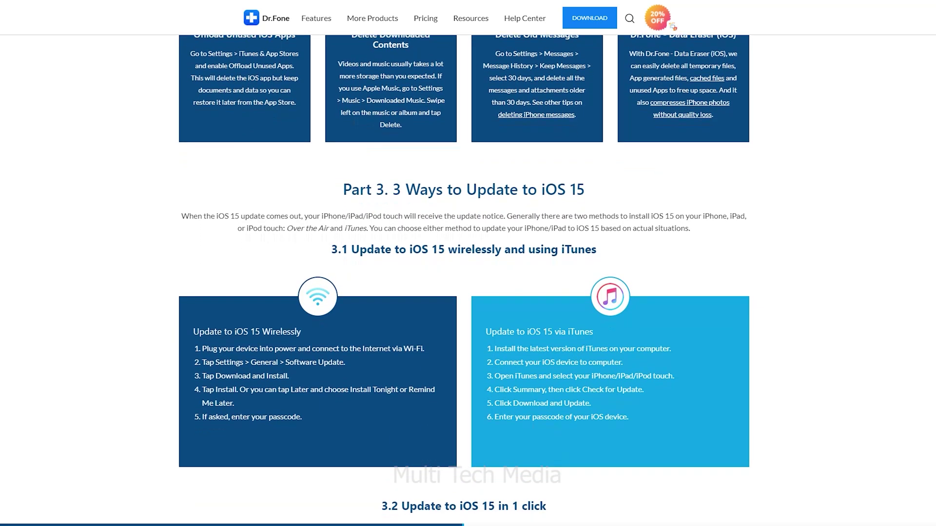
scroll(468, 273, down, 4)
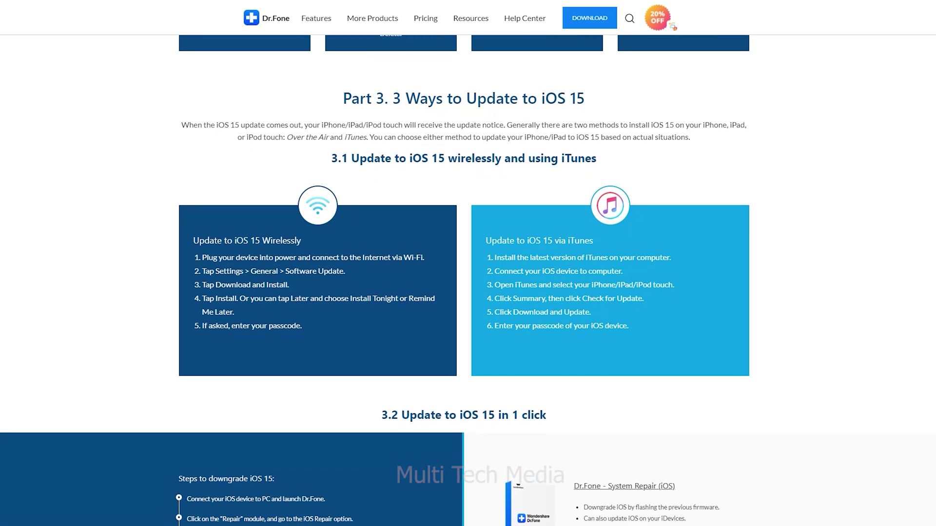
scroll(468, 273, down, 4)
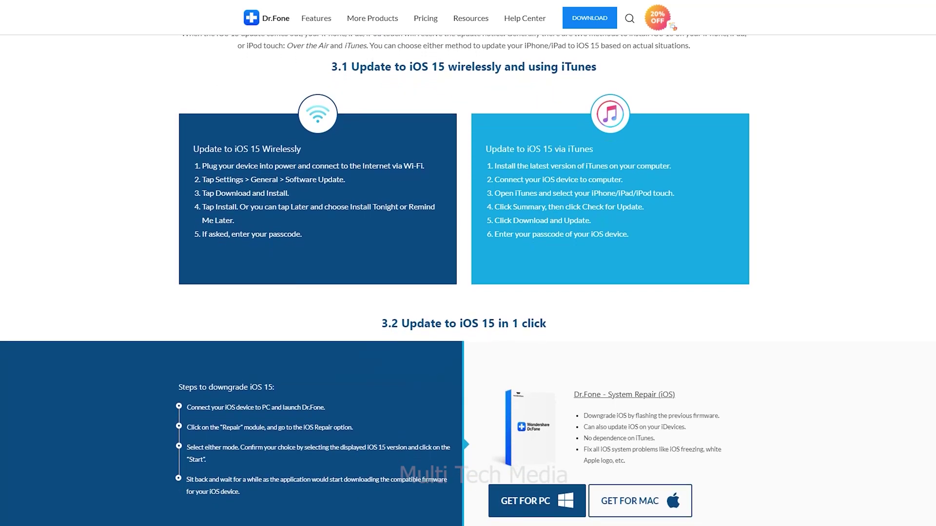
scroll(468, 273, down, 4)
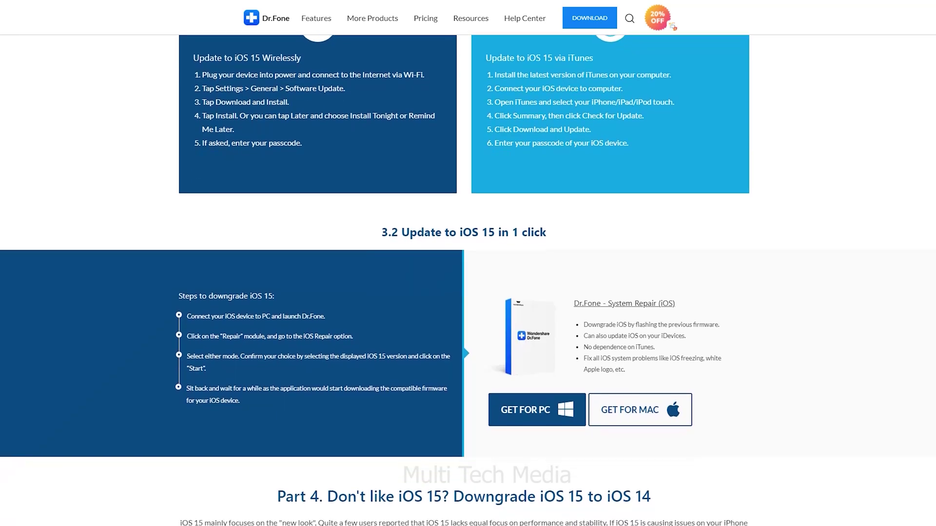
scroll(468, 272, down, 4)
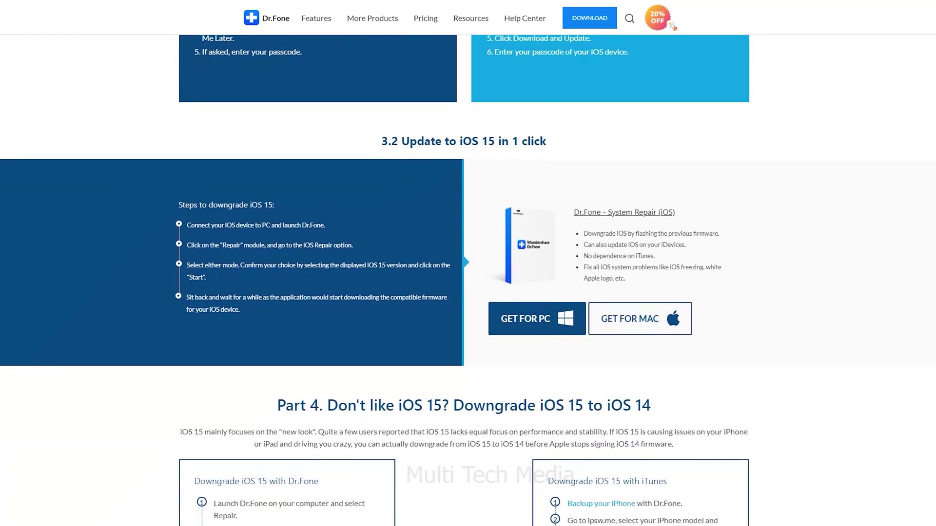
scroll(468, 273, down, 3)
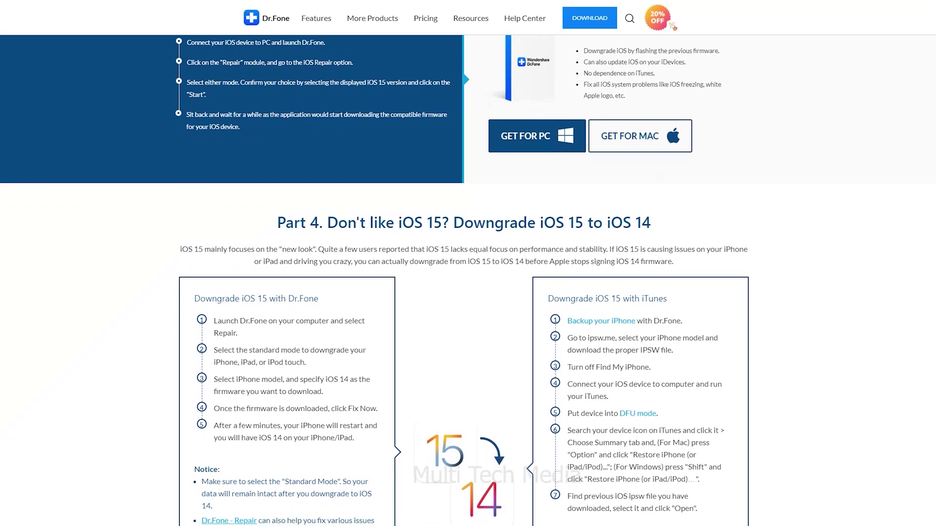
scroll(468, 273, down, 4)
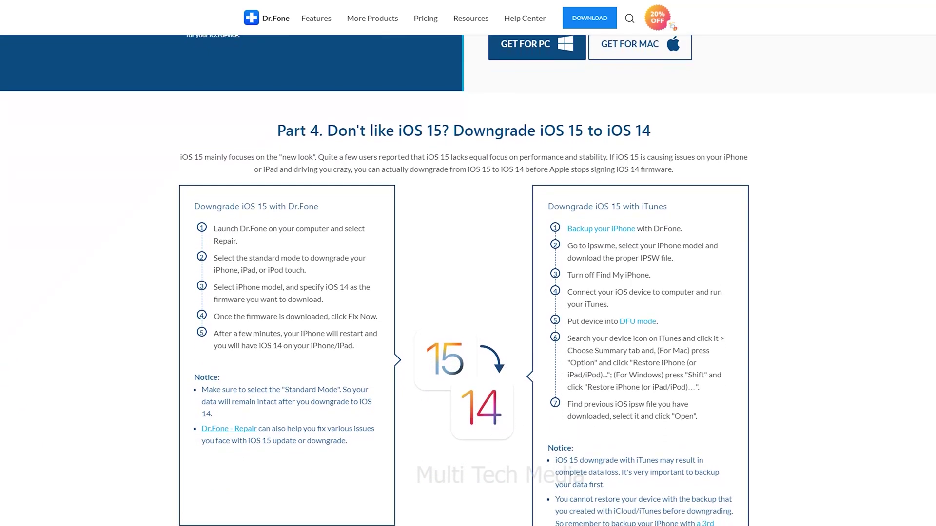
scroll(468, 273, down, 4)
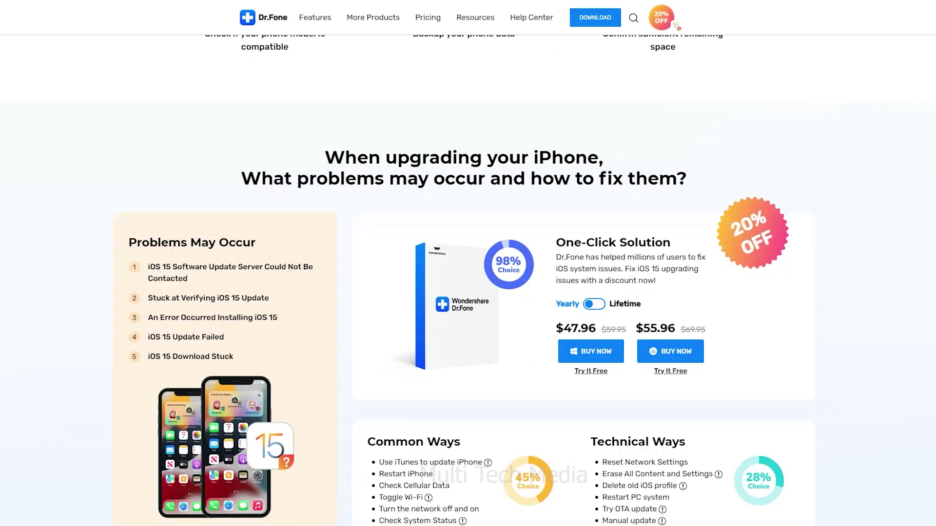
Step: Buy the Windows 1-year Dr.Fone System Repair (iOS) licence, reaching the $47.96 checkout summary
scroll(469, 273, down, 2)
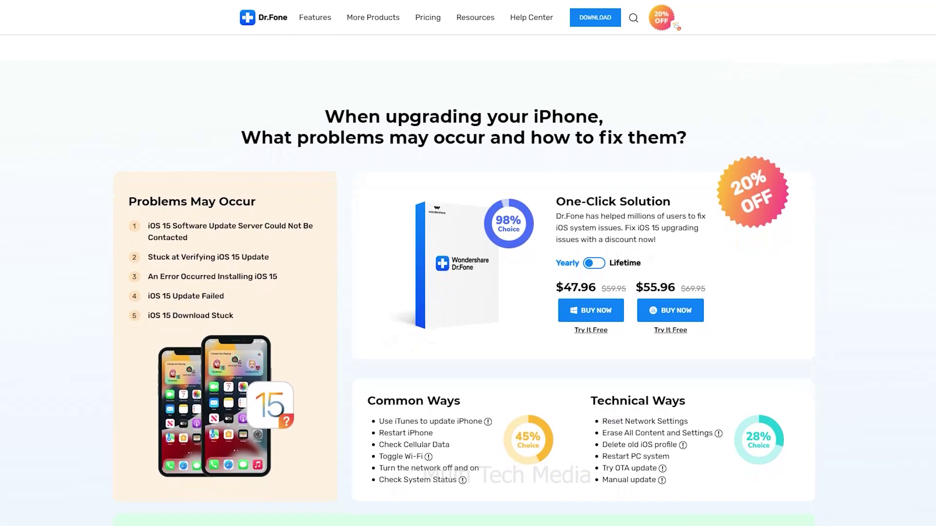
scroll(469, 272, down, 2)
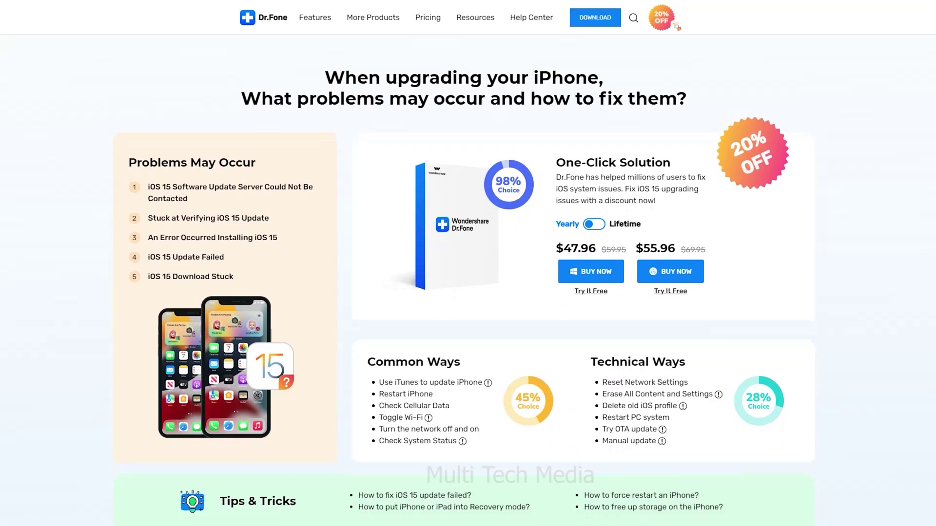
scroll(469, 273, down, 2)
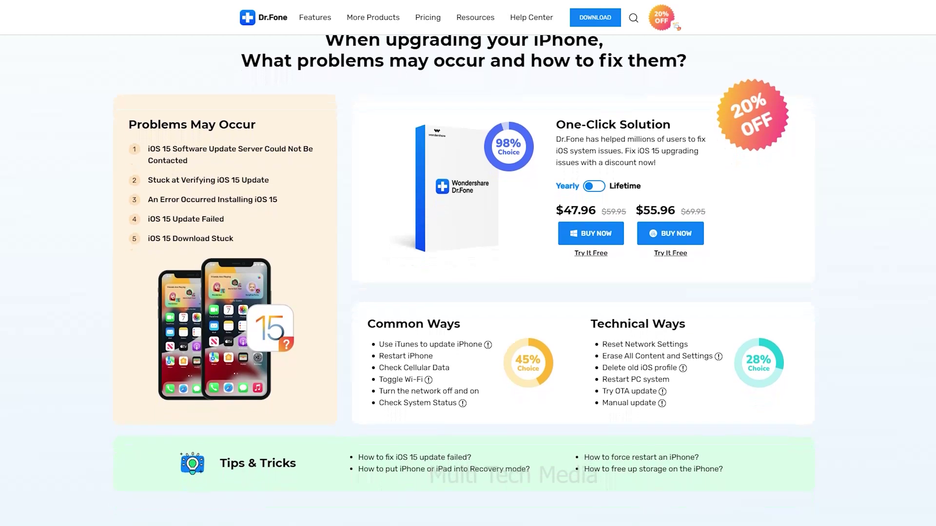
scroll(469, 273, down, 2)
scroll(468, 272, down, 2)
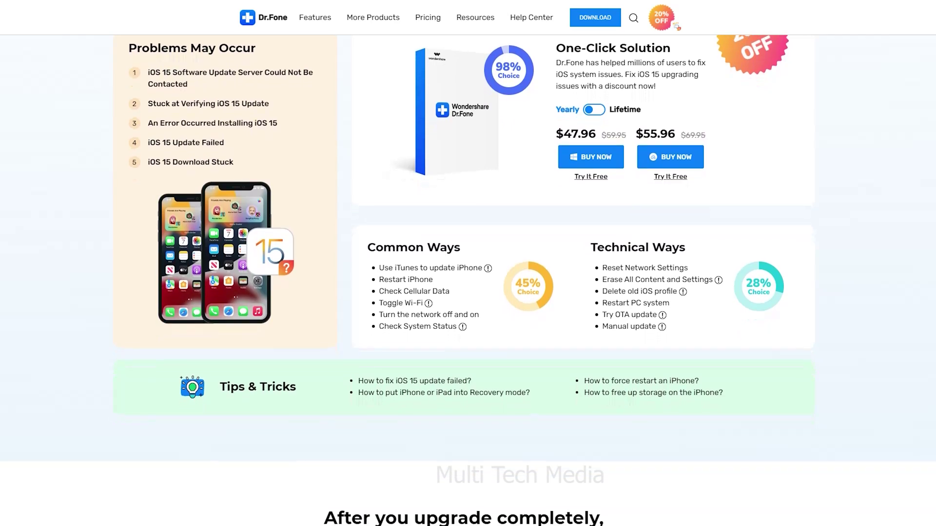
scroll(468, 272, down, 2)
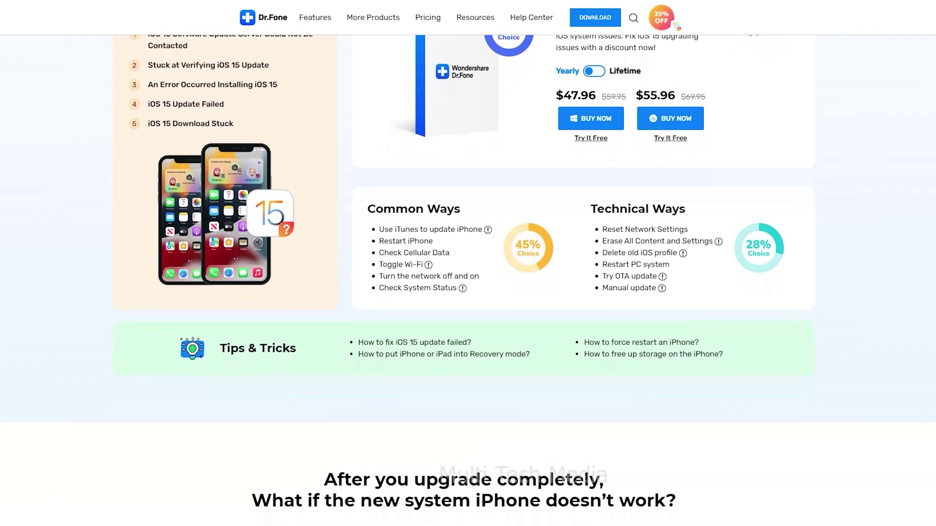
scroll(467, 273, down, 2)
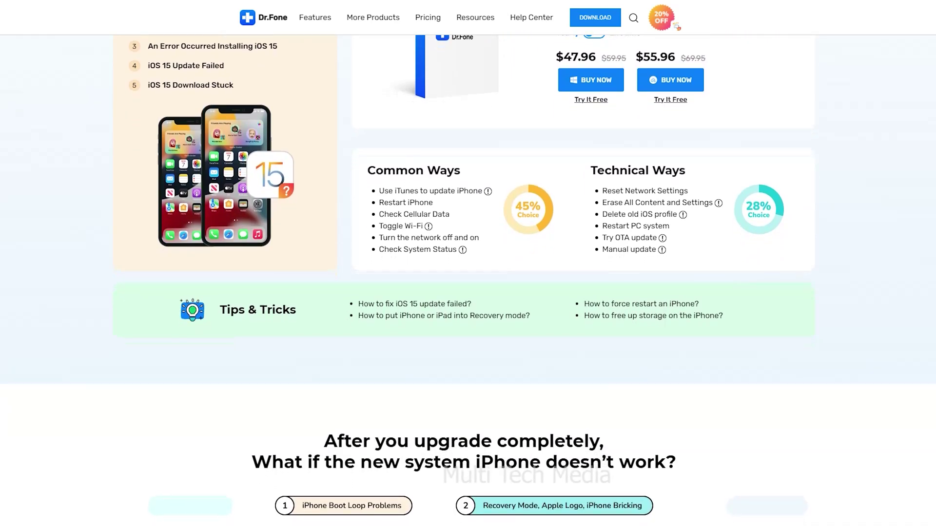
scroll(468, 273, down, 2)
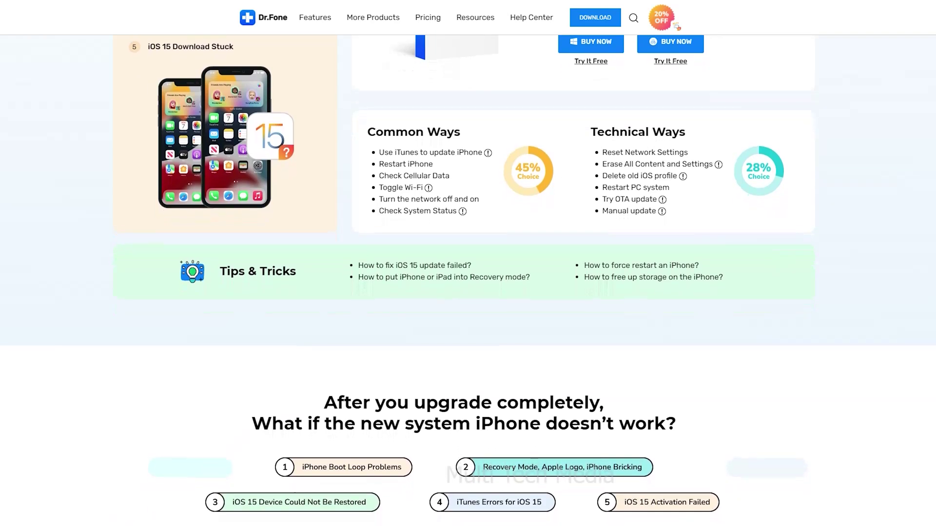
scroll(468, 273, down, 2)
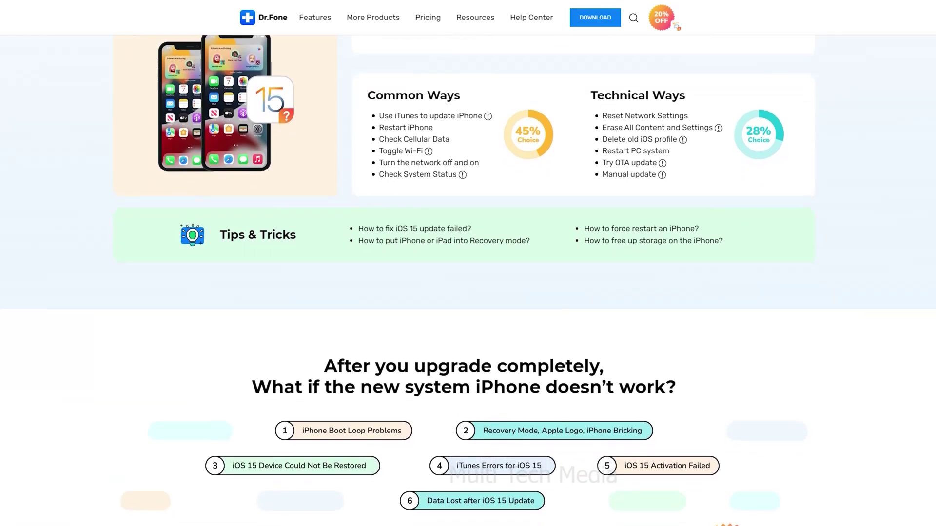
scroll(468, 273, down, 2)
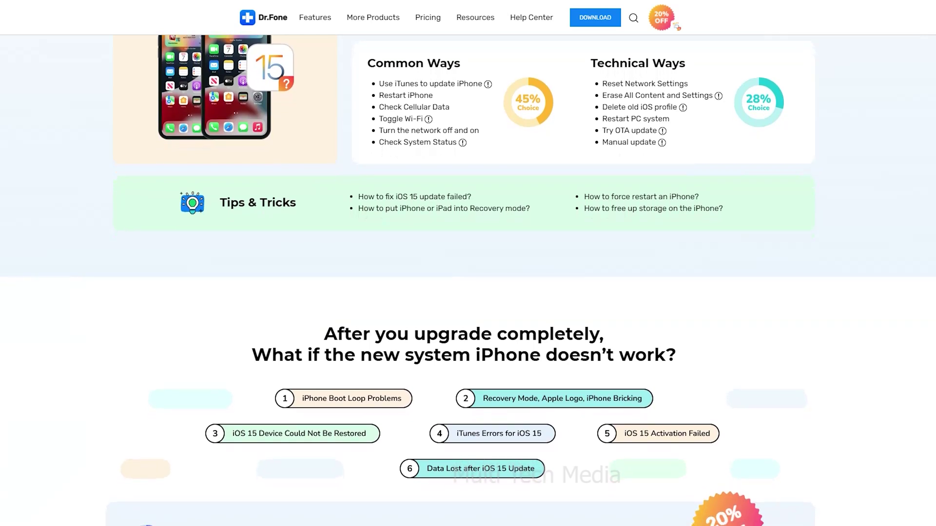
scroll(468, 273, down, 2)
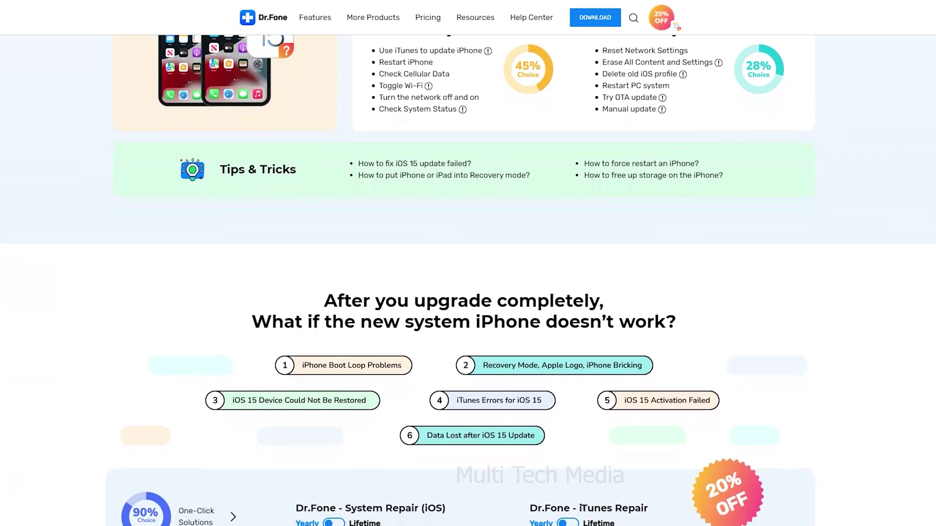
scroll(468, 273, down, 2)
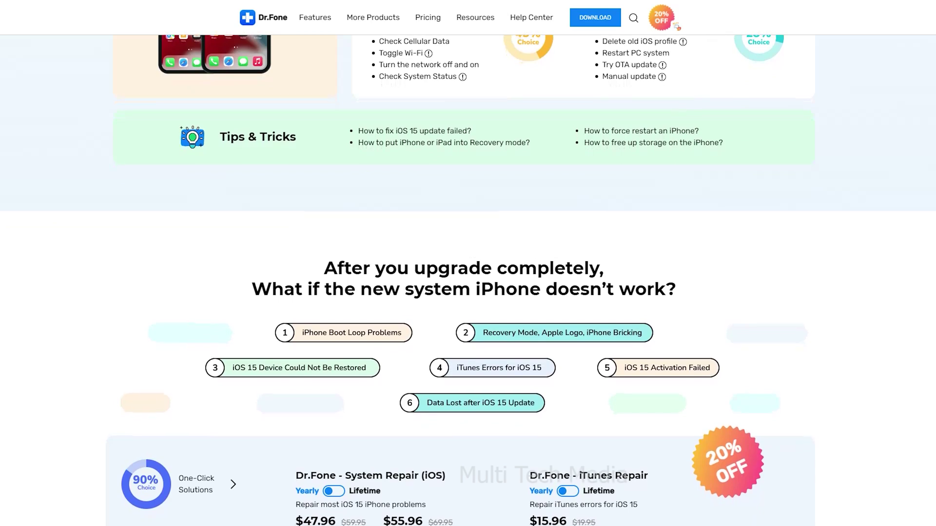
scroll(468, 273, down, 2)
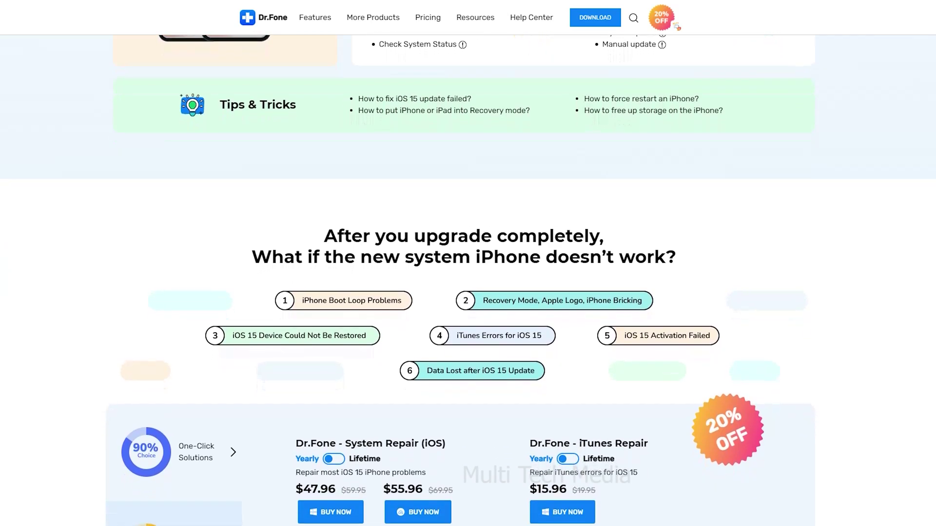
scroll(468, 272, down, 2)
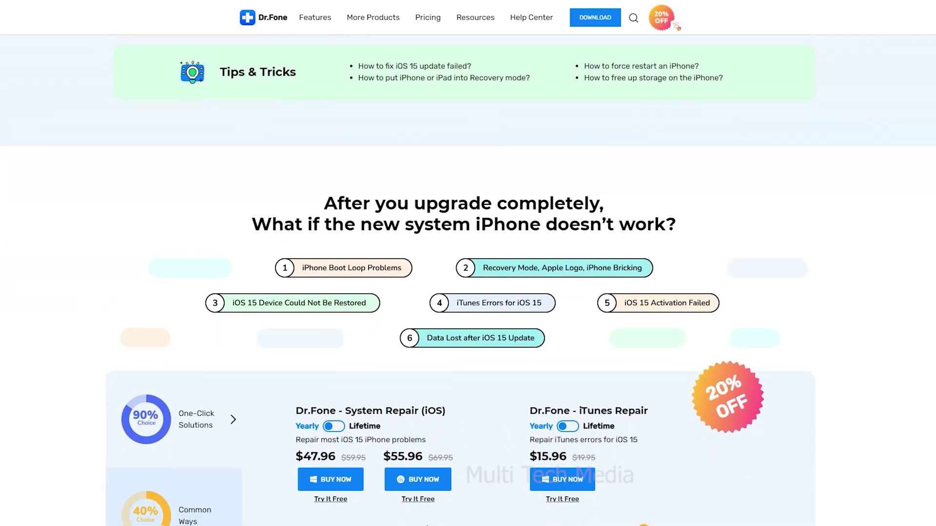
scroll(468, 272, down, 2)
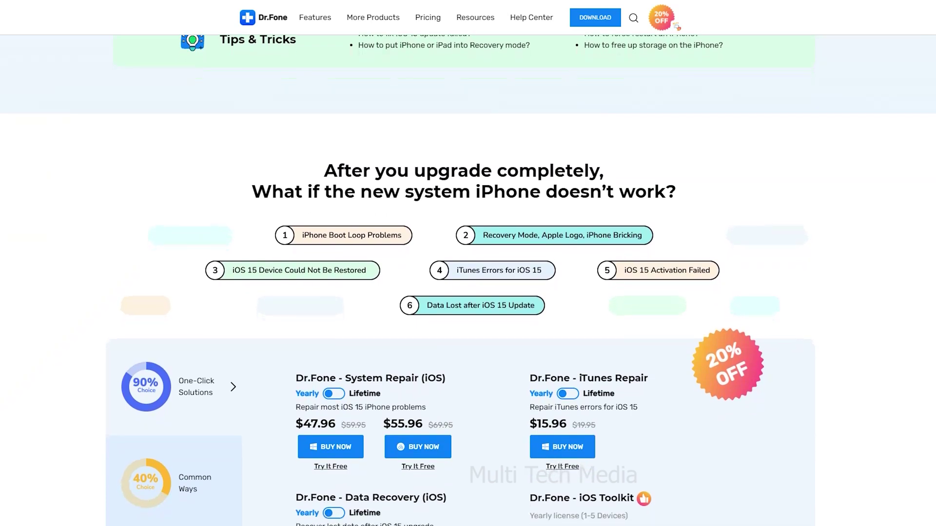
scroll(468, 272, down, 2)
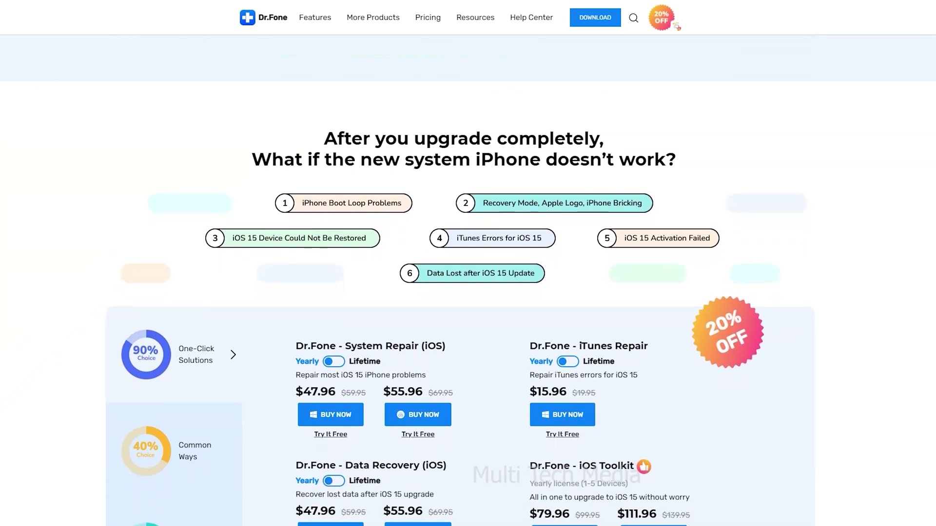
scroll(330, 358, down, 3)
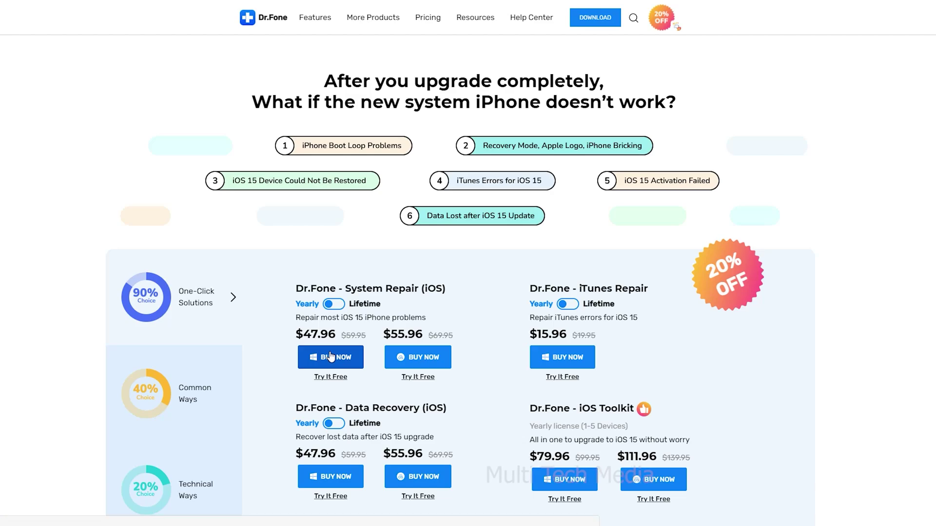
click(330, 358)
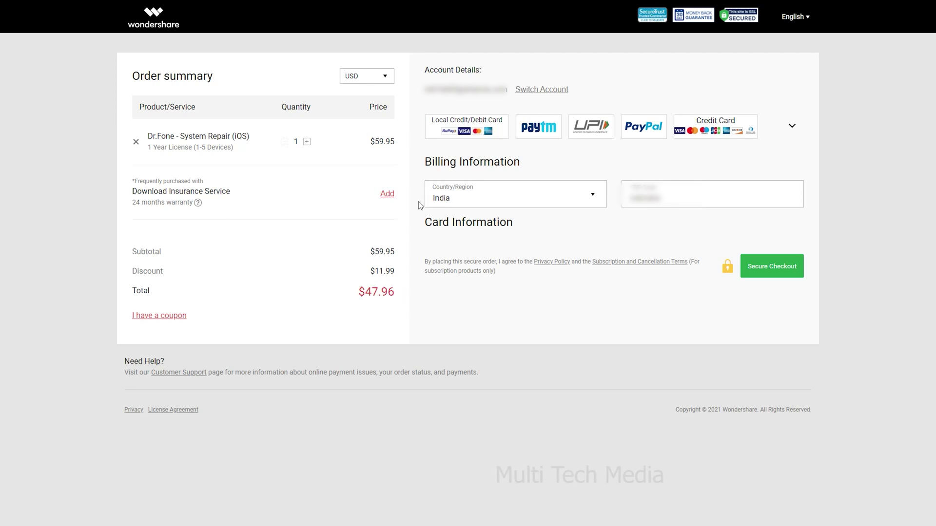
Step: Choose PayPal as the payment method for the $47.96 System Repair (iOS) order
click(636, 127)
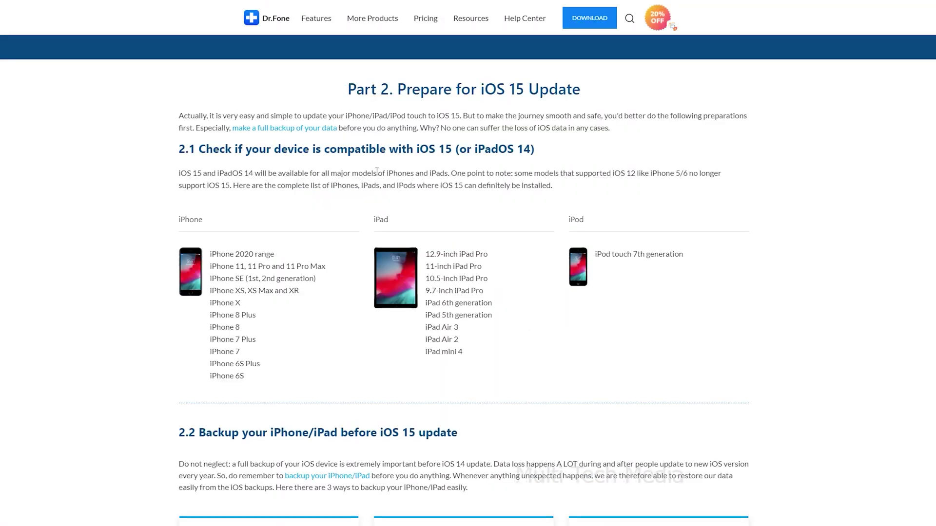
scroll(376, 172, down, 6)
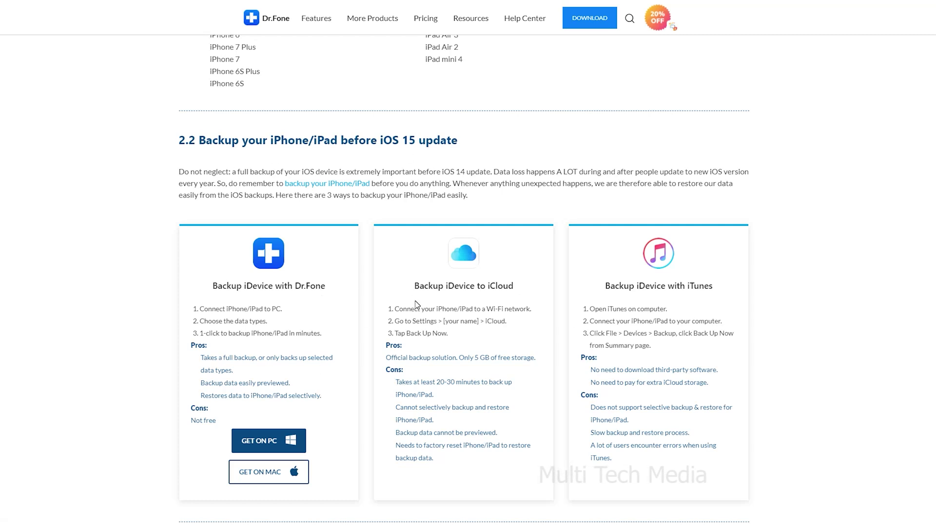
scroll(416, 305, down, 3)
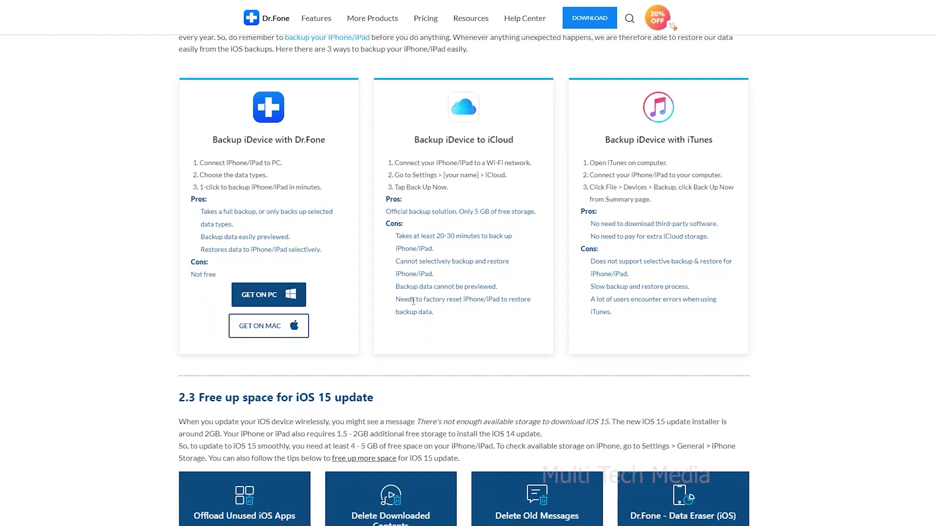
scroll(413, 301, down, 3)
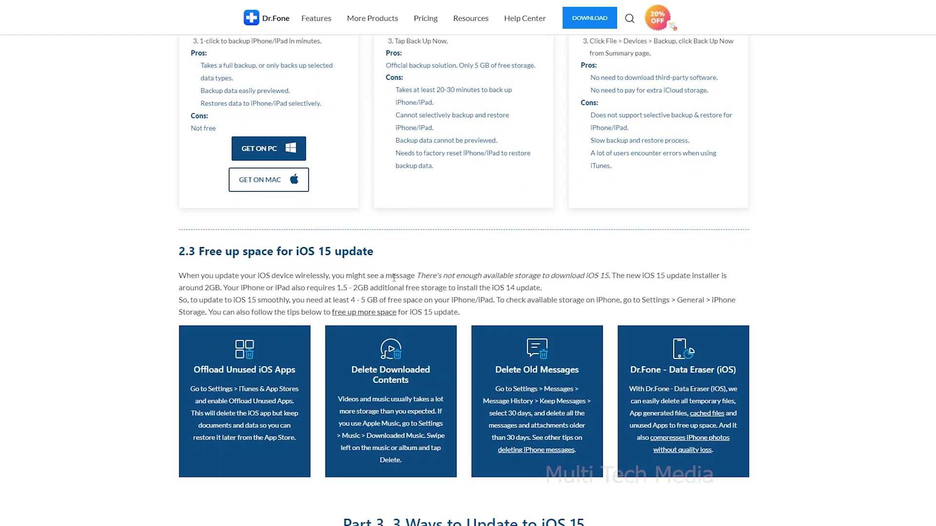
scroll(394, 278, down, 5)
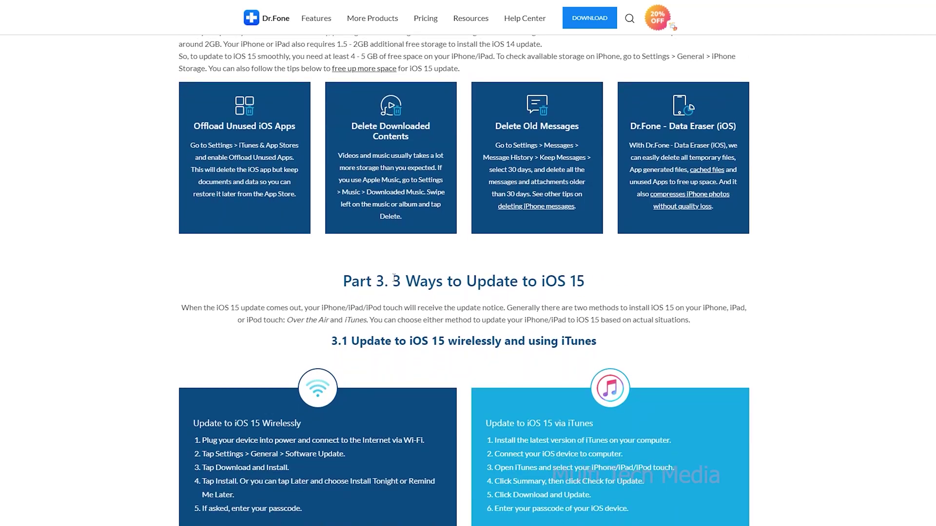
scroll(393, 278, down, 15)
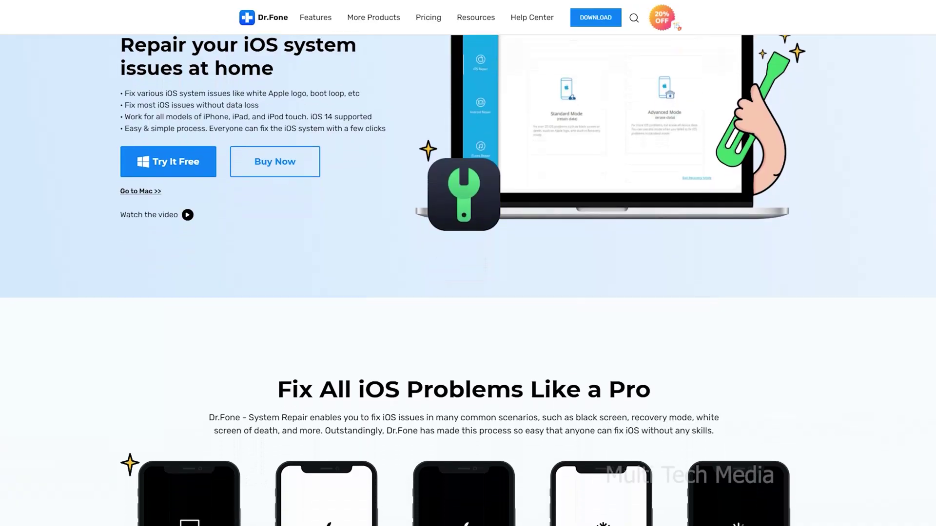
scroll(468, 280, down, 5)
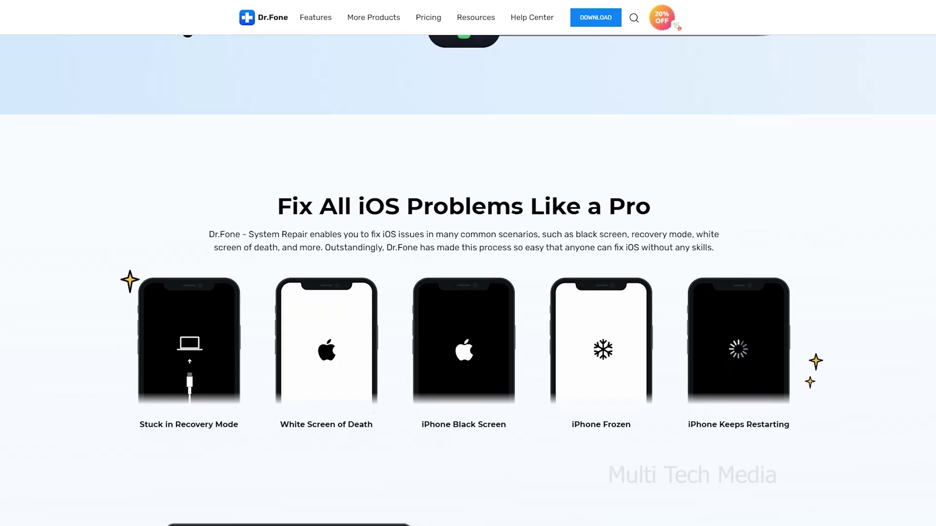
scroll(468, 281, down, 3)
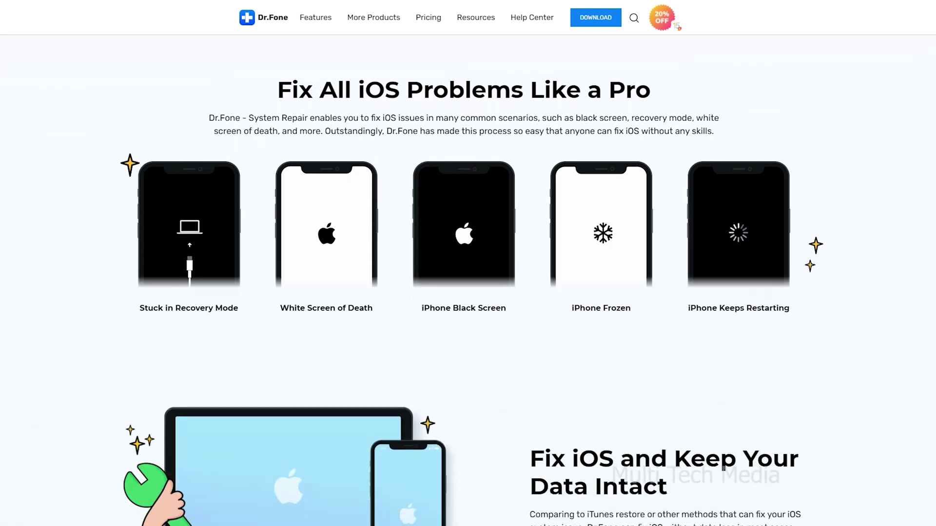
scroll(468, 281, down, 3)
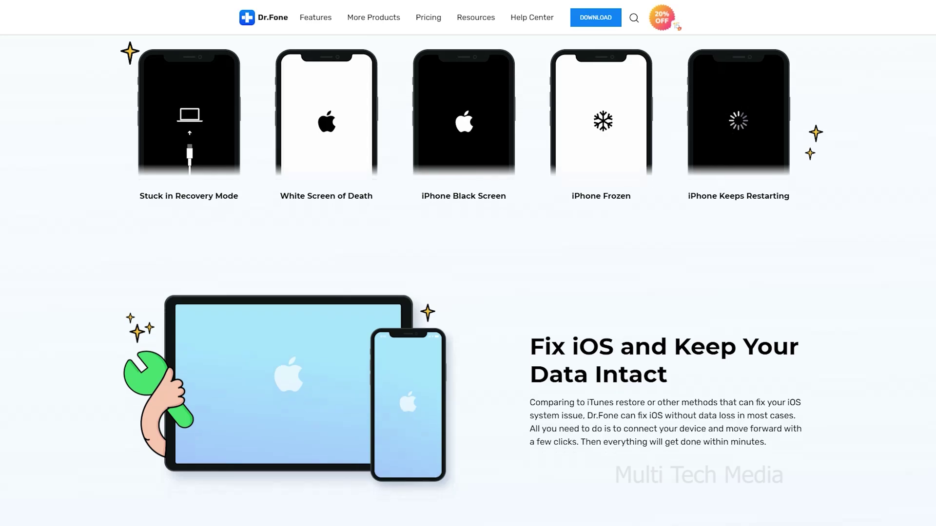
scroll(468, 281, down, 2)
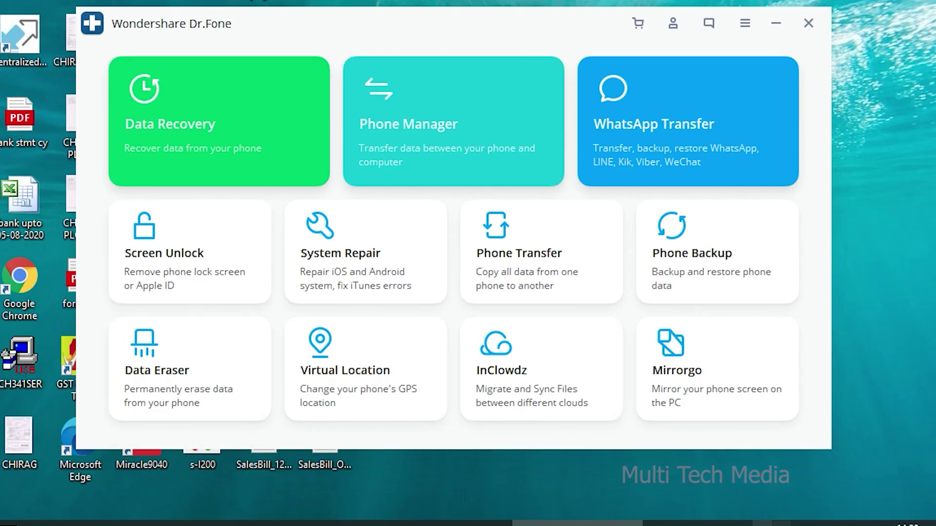
Step: Start System Repair in Standard Mode to reach the iPhone 7 firmware page for 14.7.1
click(364, 284)
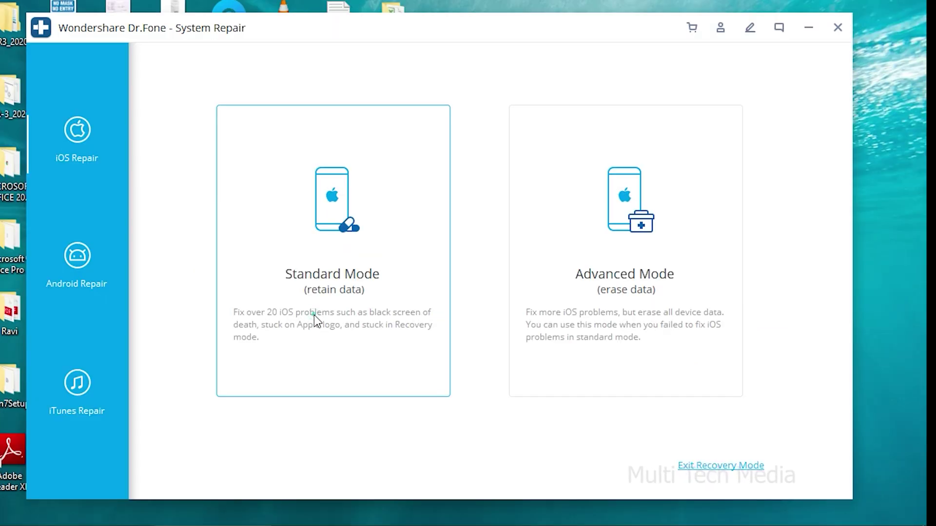
click(314, 315)
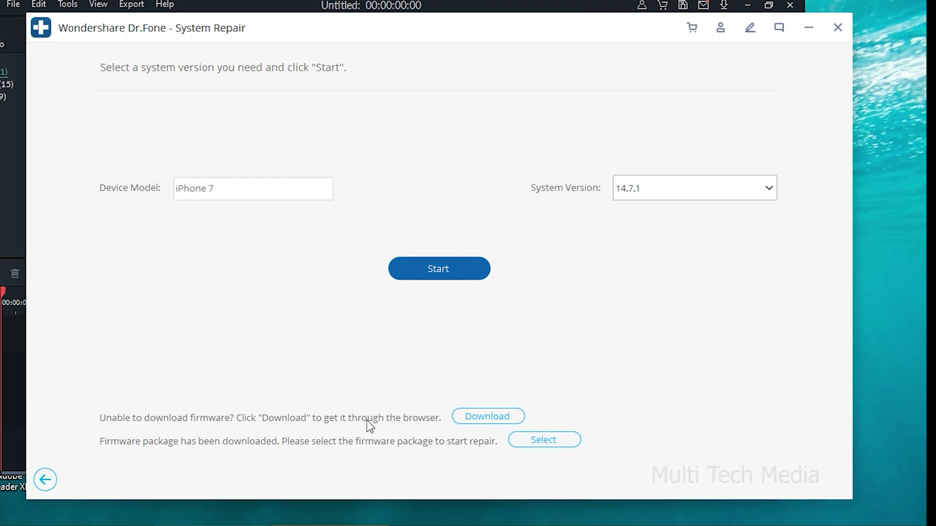
Step: Load the downloaded iPhone 7 .ipsw firmware from Downloads and start fixing the phone
click(464, 417)
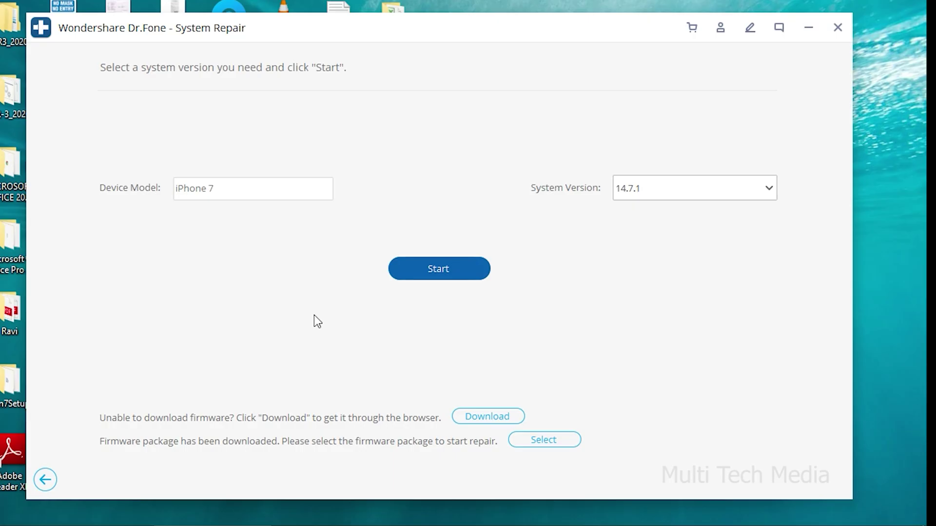
click(537, 441)
click(408, 340)
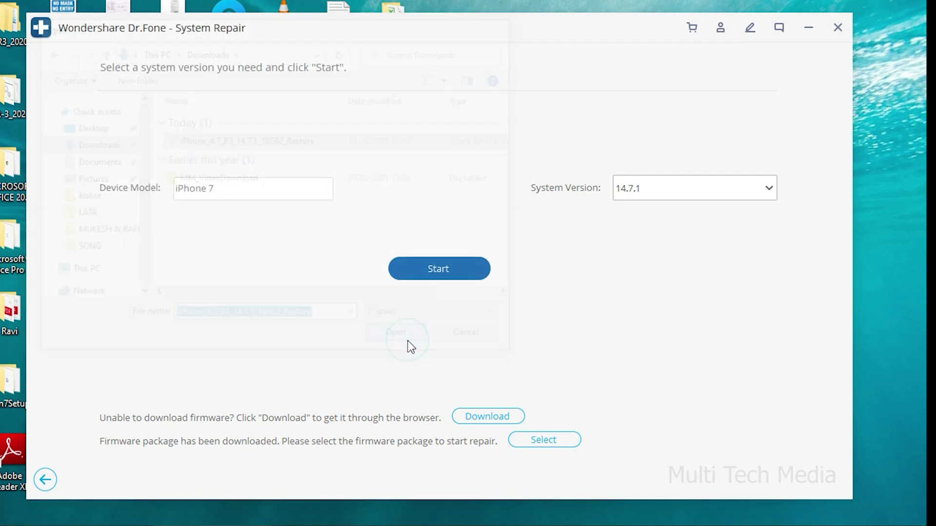
click(157, 291)
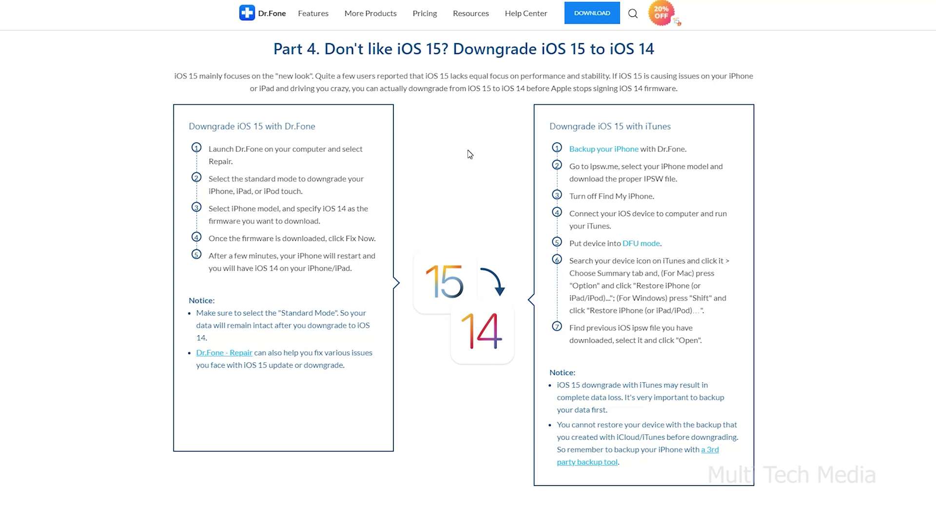
scroll(469, 154, down, 10)
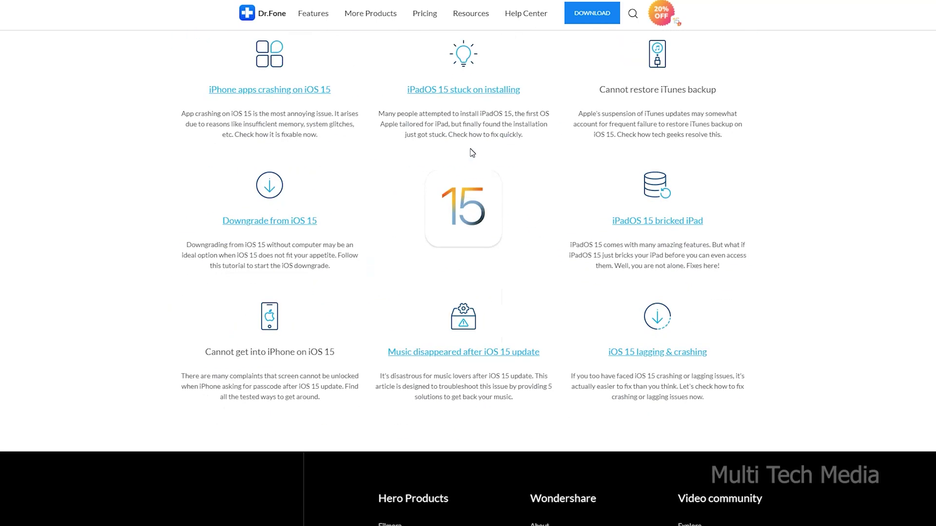
scroll(472, 153, up, 2)
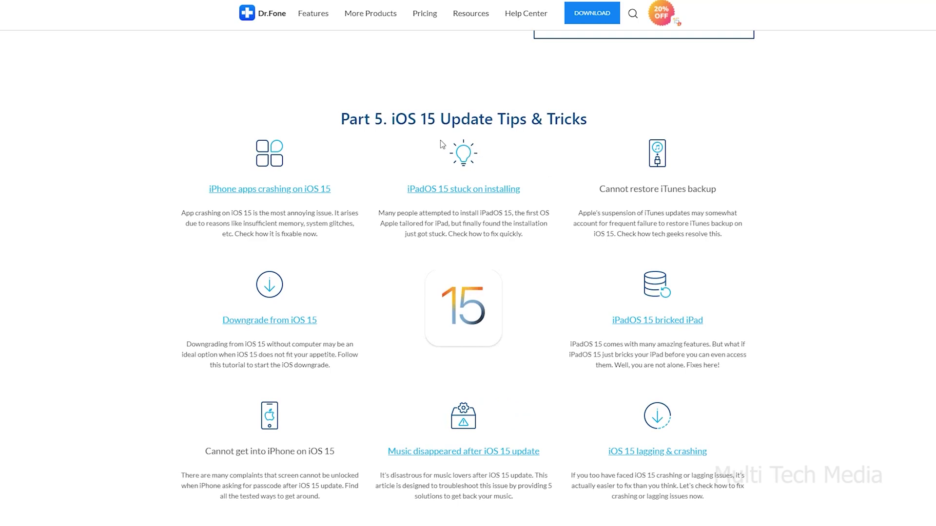
scroll(531, 236, up, 8)
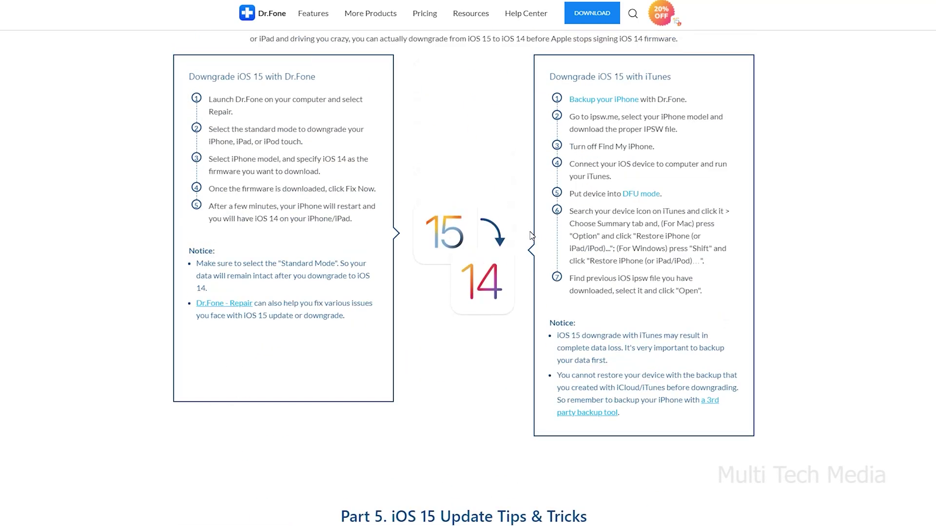
scroll(531, 236, up, 1)
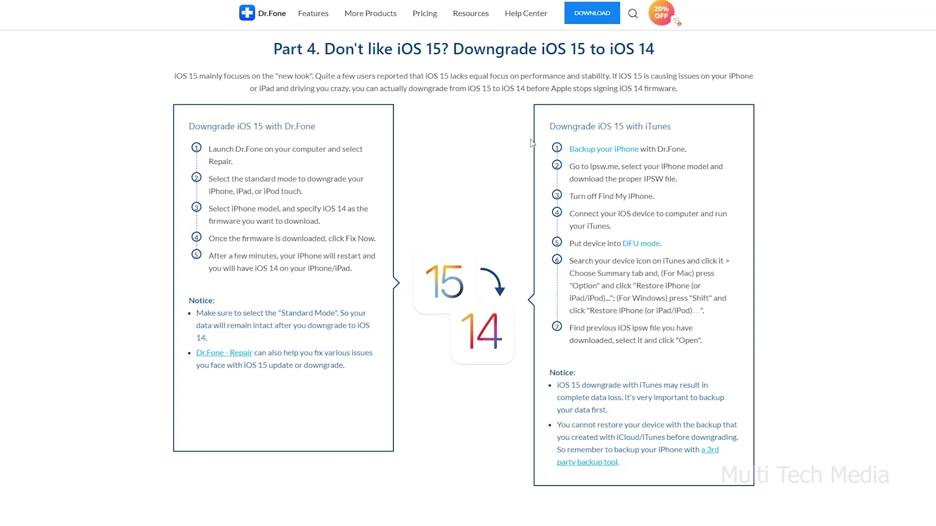
scroll(531, 143, up, 1)
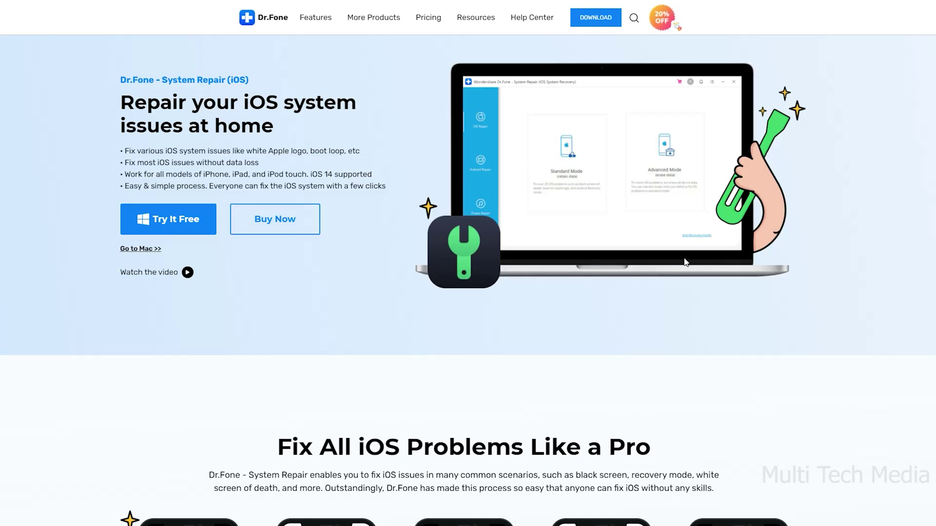
Step: Scroll the System Repair (iOS) page to the Fix All iOS Problems list, including recovery mode
scroll(683, 264, down, 5)
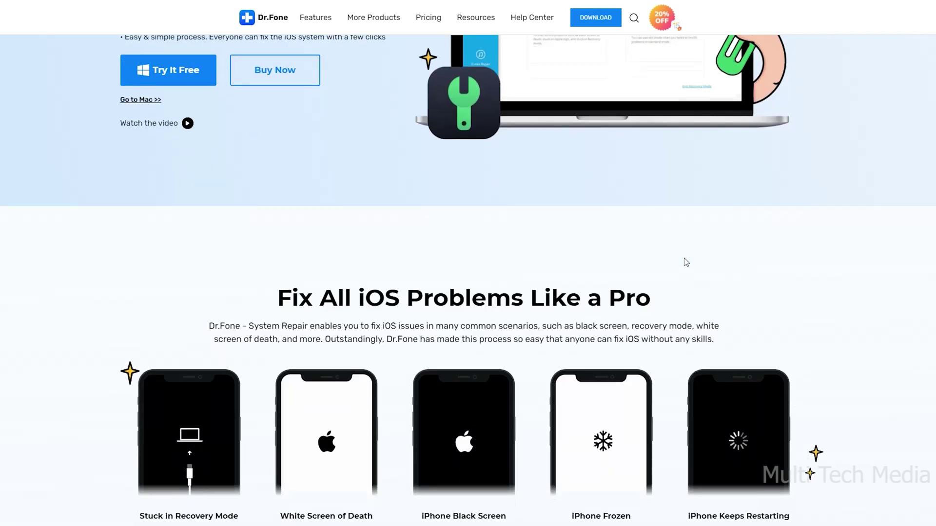
scroll(468, 263, down, 5)
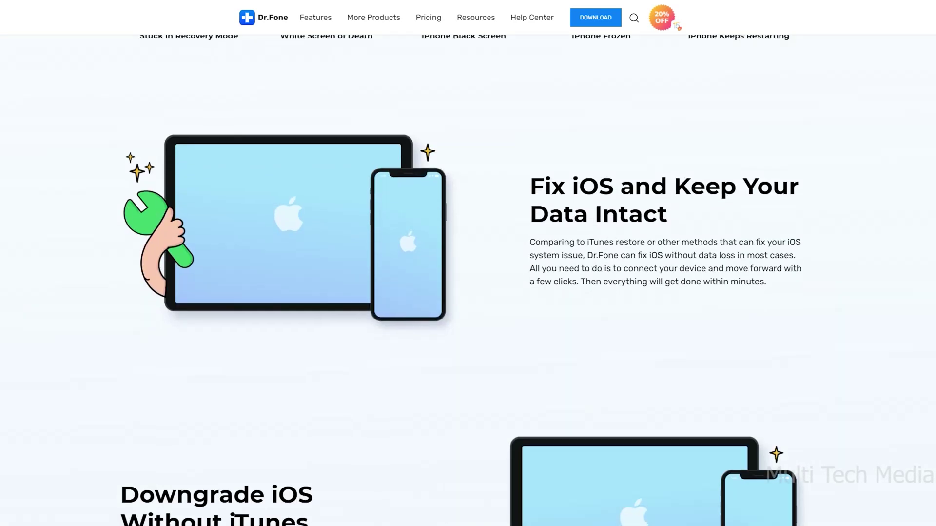
scroll(469, 264, up, 3)
scroll(468, 263, up, 8)
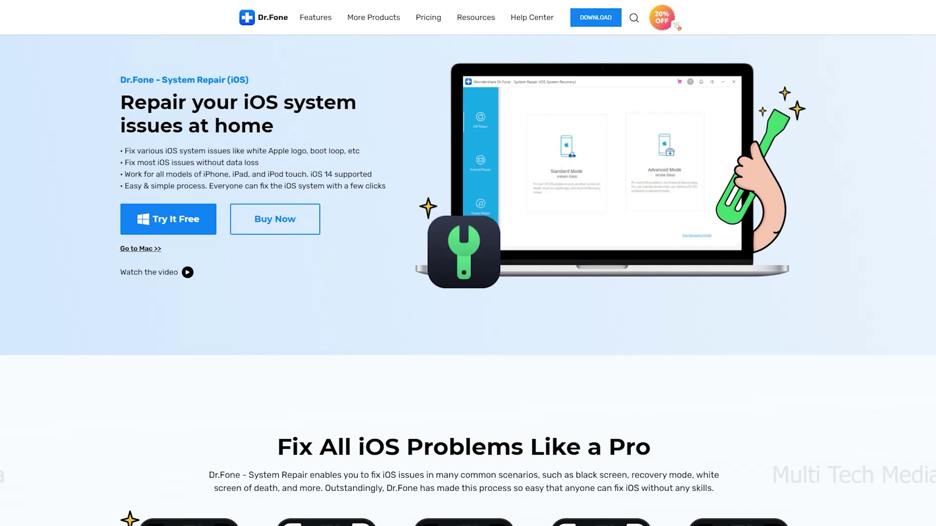
scroll(468, 264, down, 4)
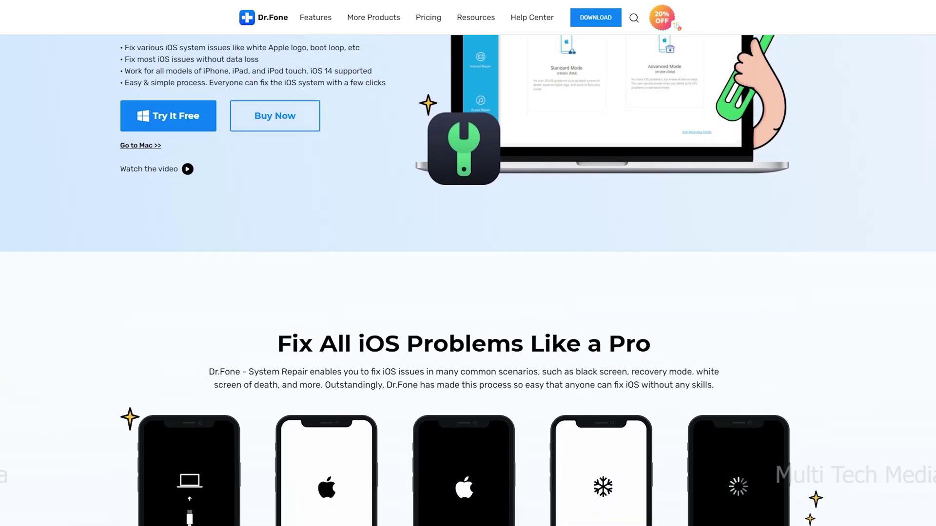
scroll(467, 264, down, 3)
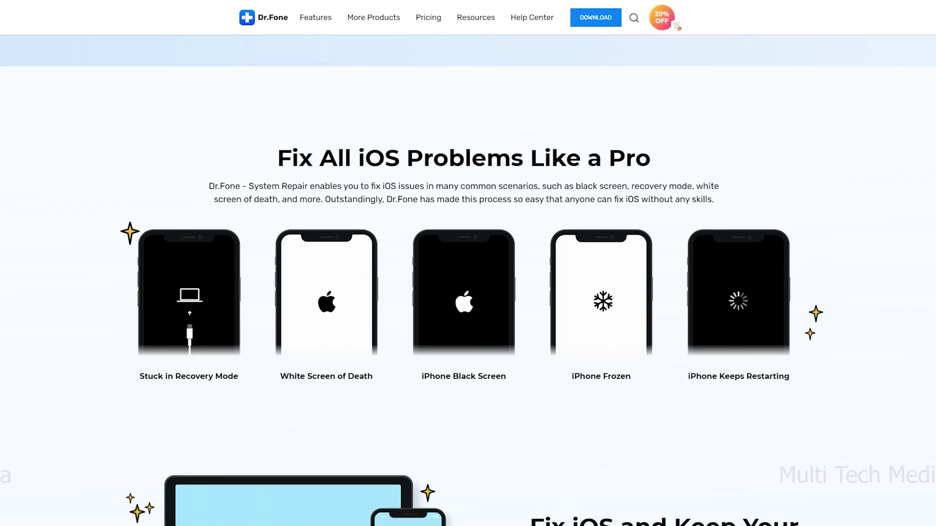